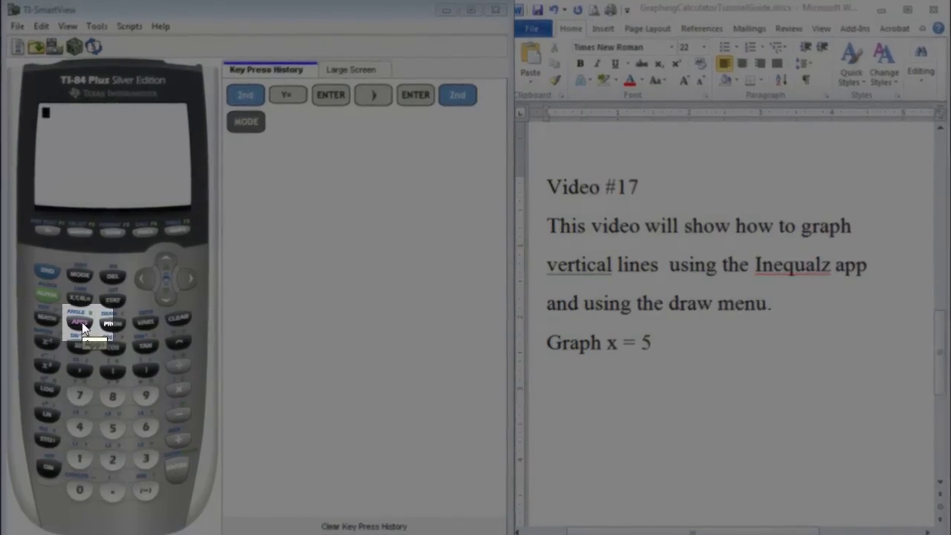
Show the TI-84 Applications menu listing the installed apps.
click(87, 324)
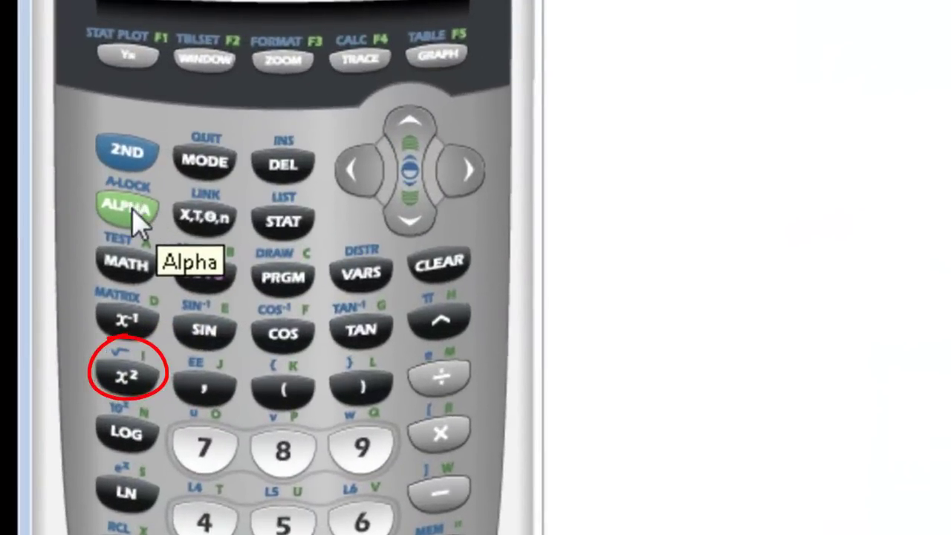
Launch Inequalz from the Applications list and dismiss its title screen.
click(132, 213)
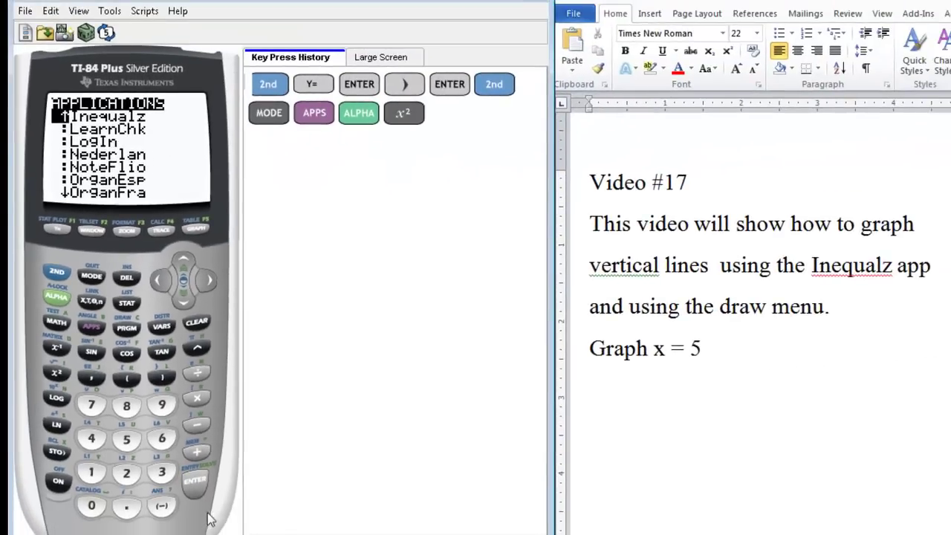
click(189, 485)
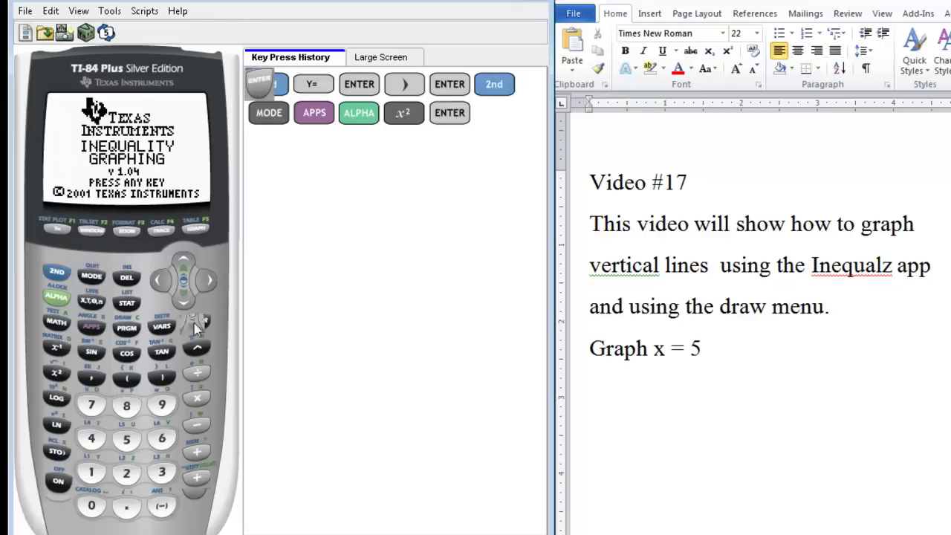
click(197, 423)
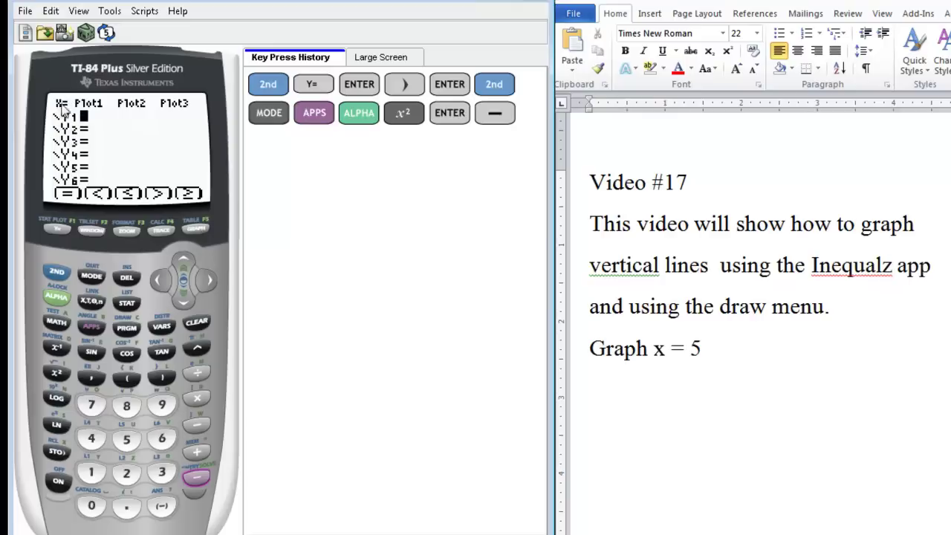
Switch the Inequalz editor to X= mode, enter X1 = 5, and graph it.
click(183, 263)
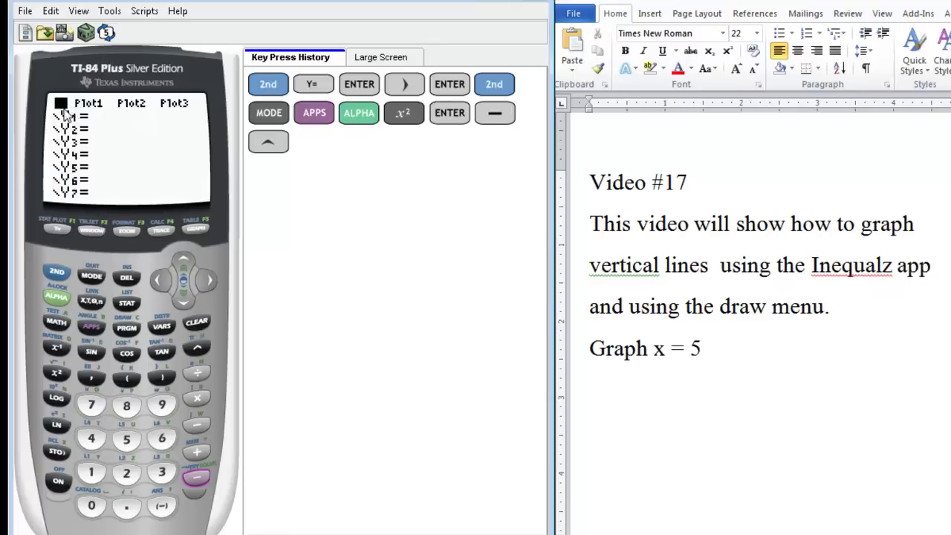
click(195, 486)
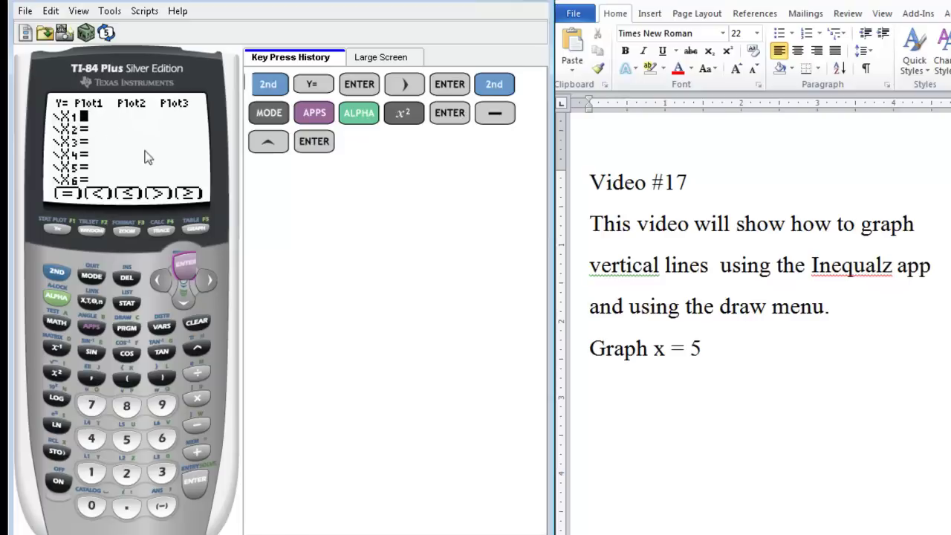
click(210, 283)
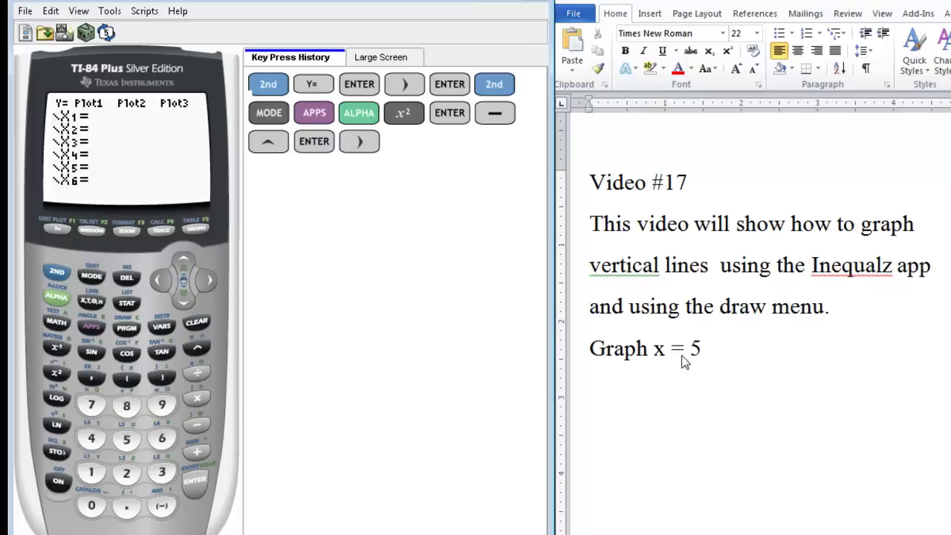
click(128, 440)
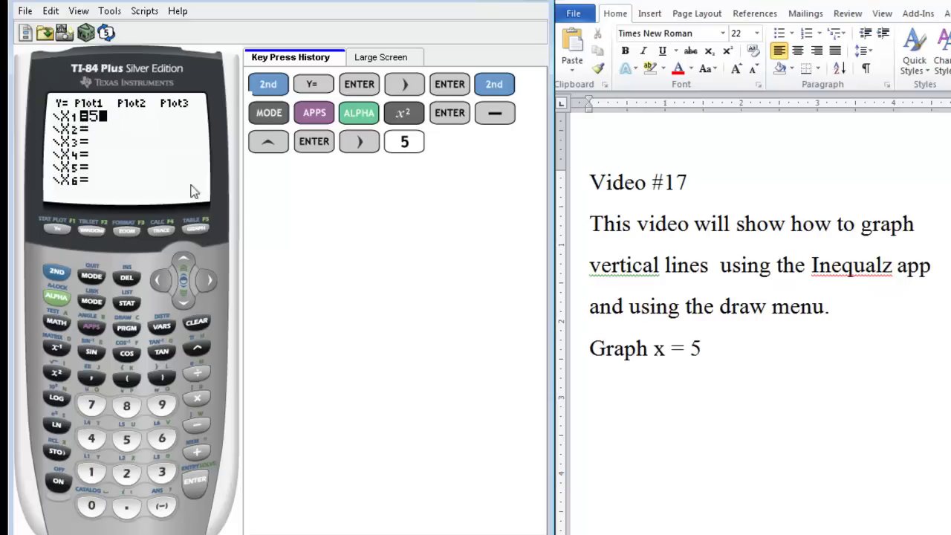
click(196, 230)
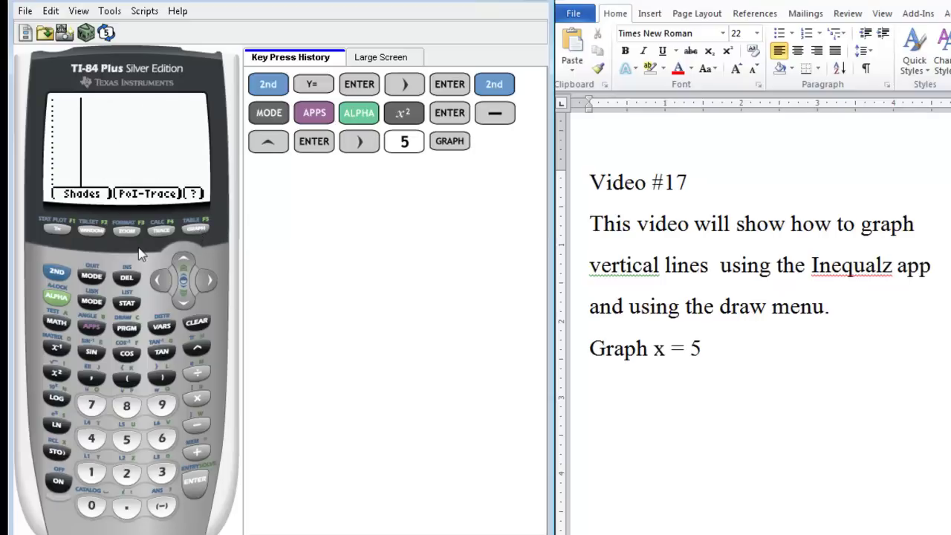
Regraph x = 5 with 6:ZStandard, then return to the Applications menu.
click(123, 231)
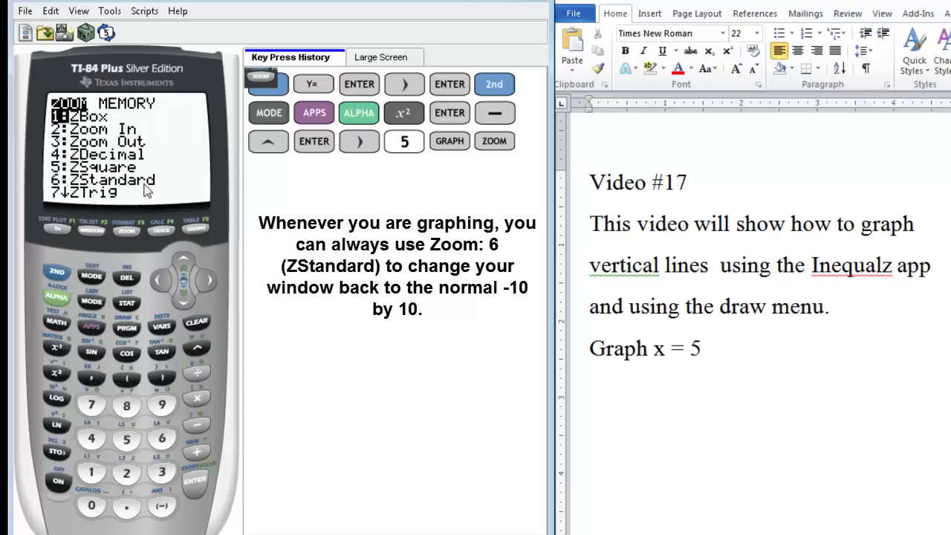
click(163, 439)
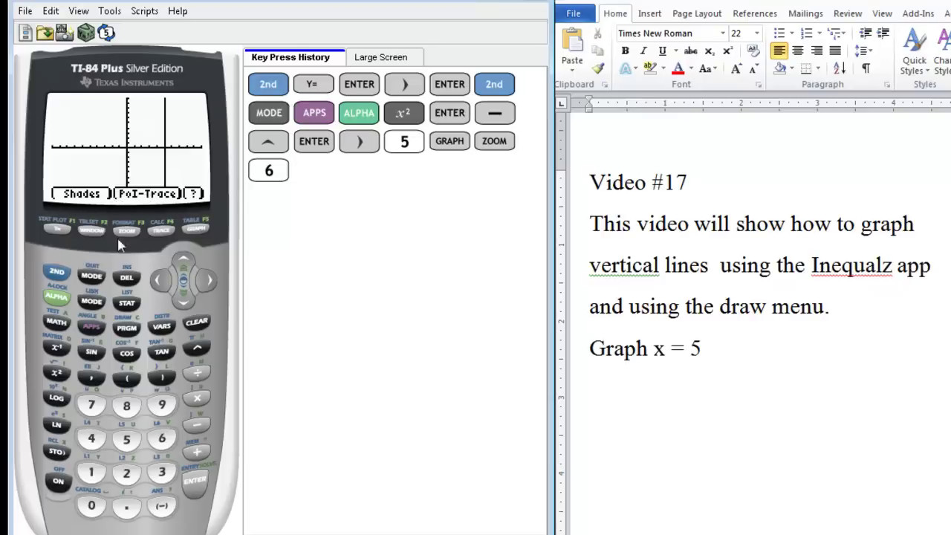
click(89, 332)
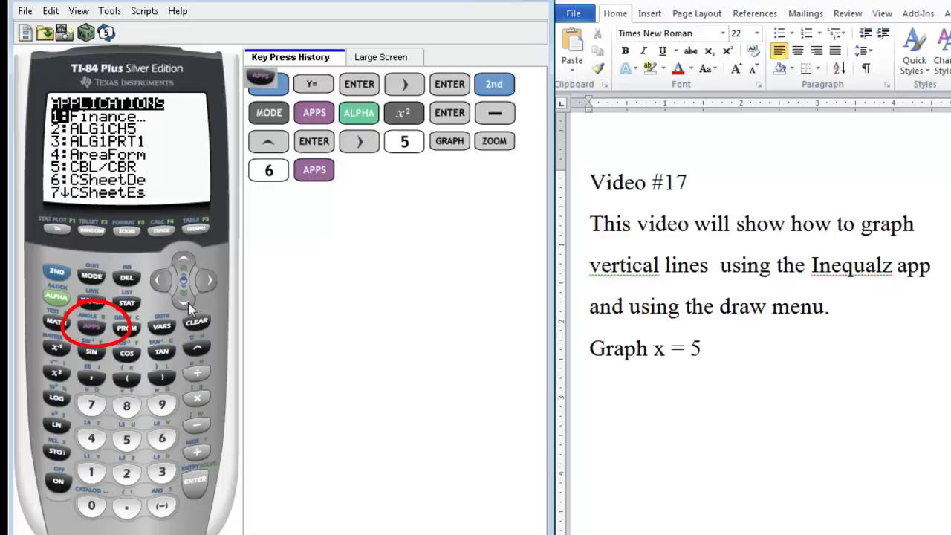
Quit Inequalz with 2:Quit Inequal and return to the empty Y= editor.
click(58, 297)
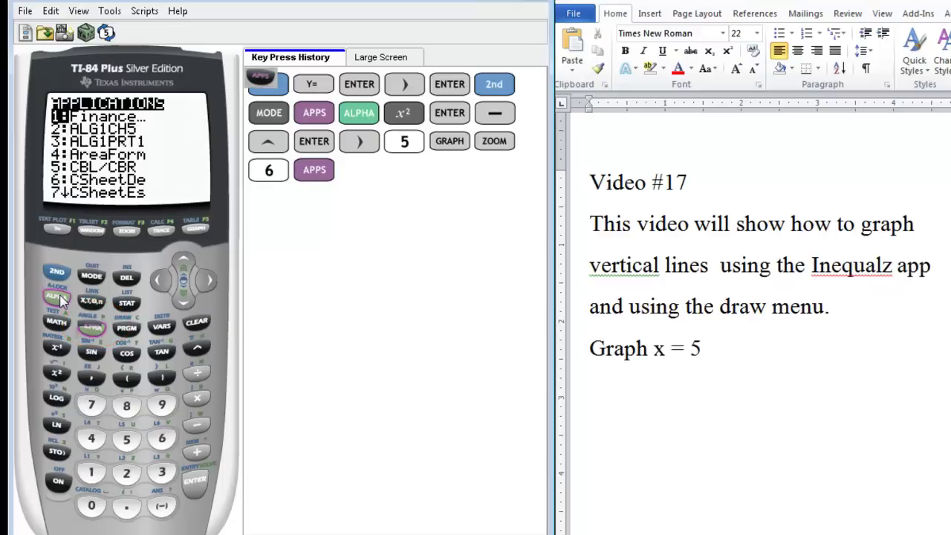
click(58, 374)
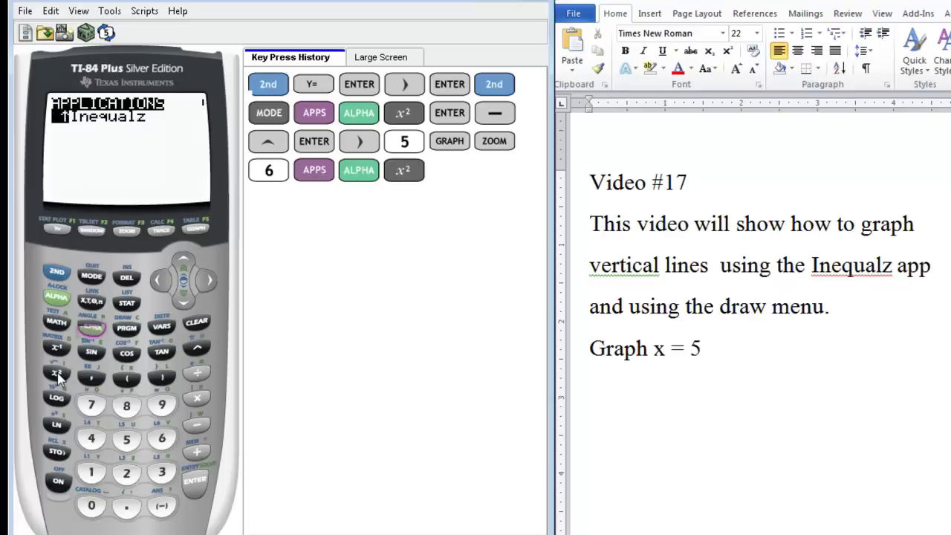
click(196, 481)
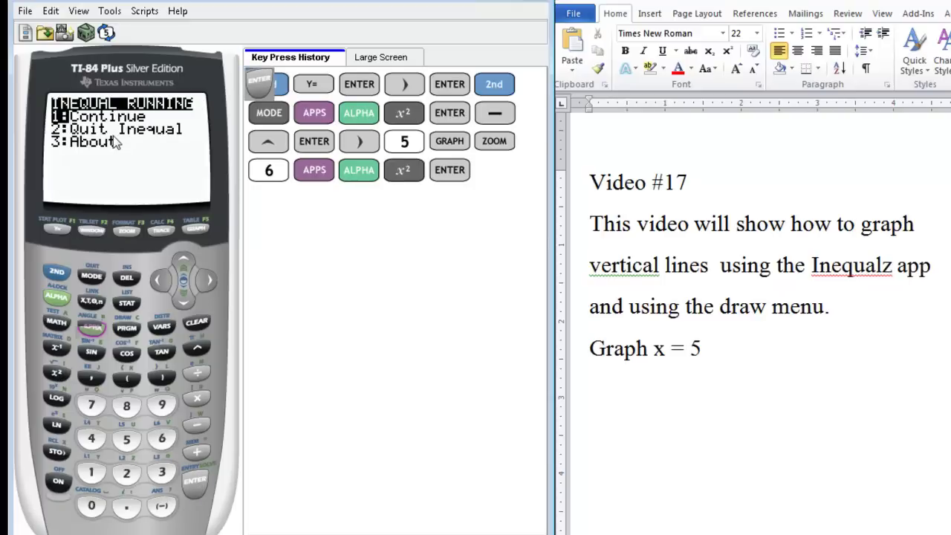
click(124, 474)
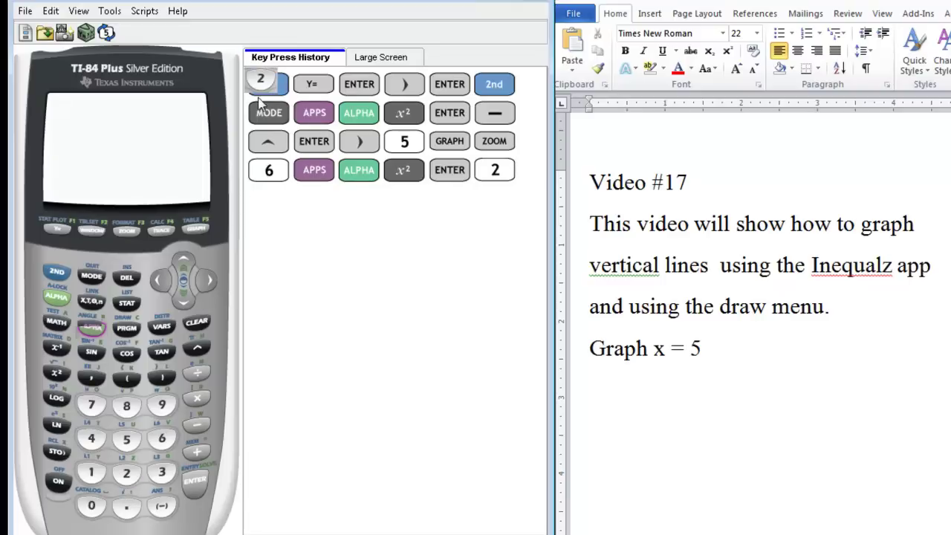
click(57, 230)
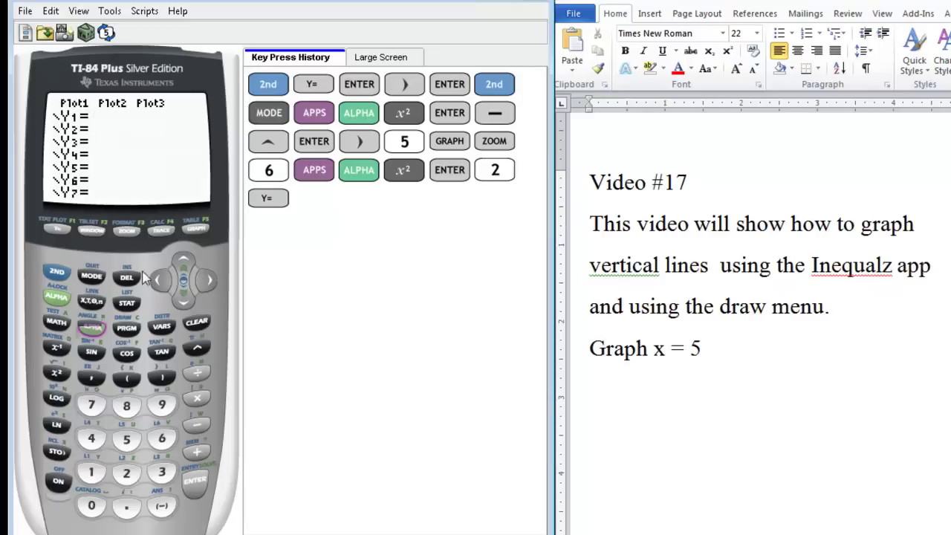
click(158, 280)
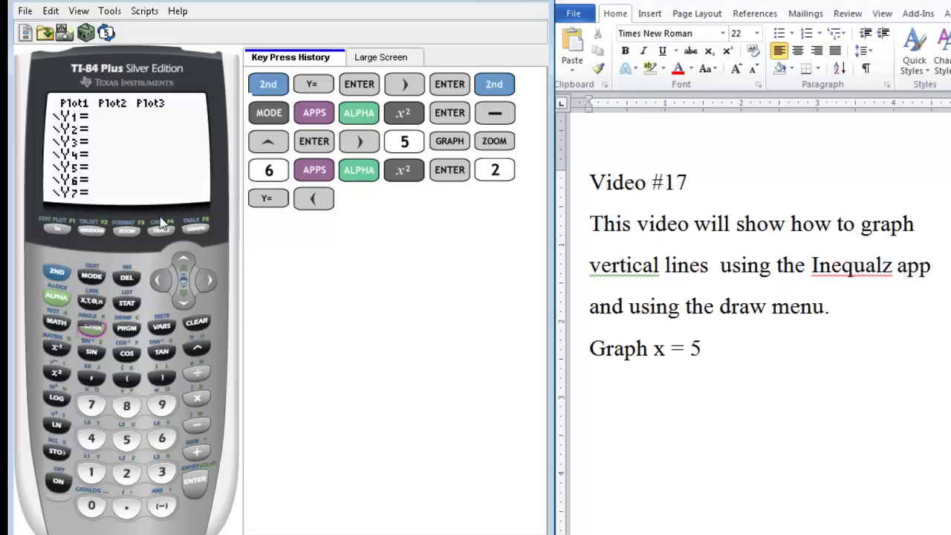
click(207, 283)
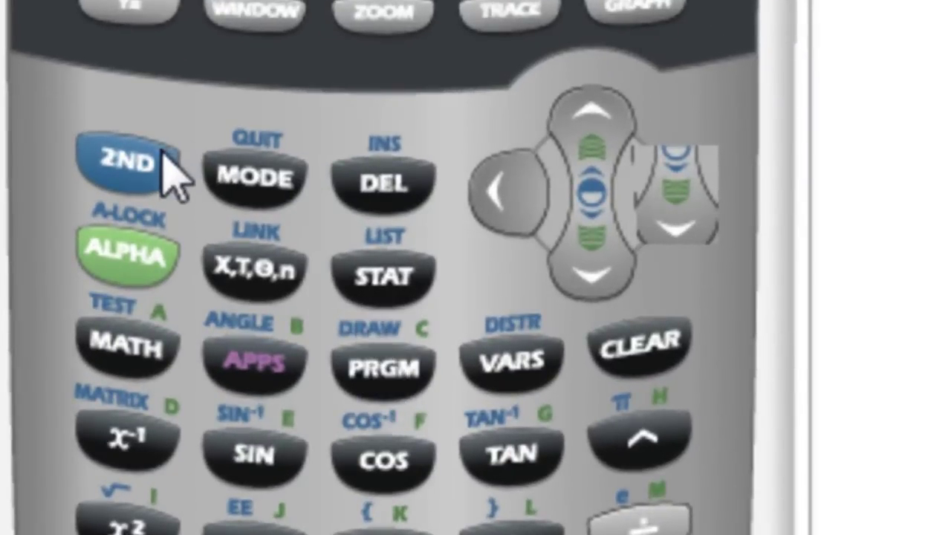
Enter the DRAW command 'Vertical 5' for a vertical line at x = 5.
click(152, 172)
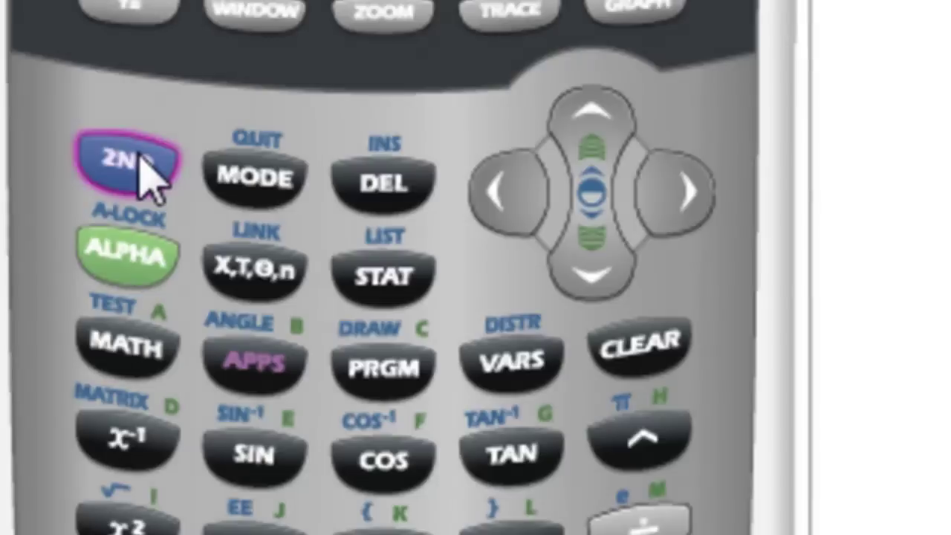
click(388, 390)
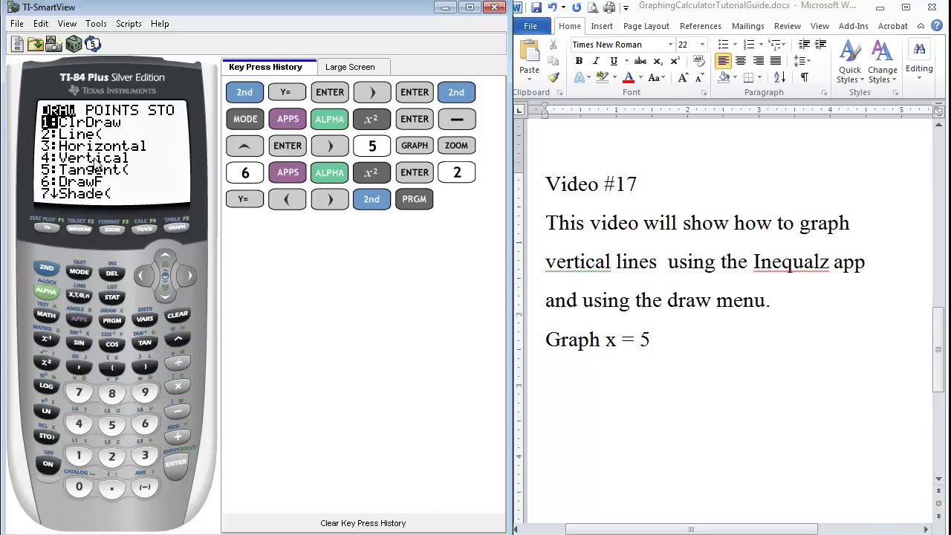
click(78, 425)
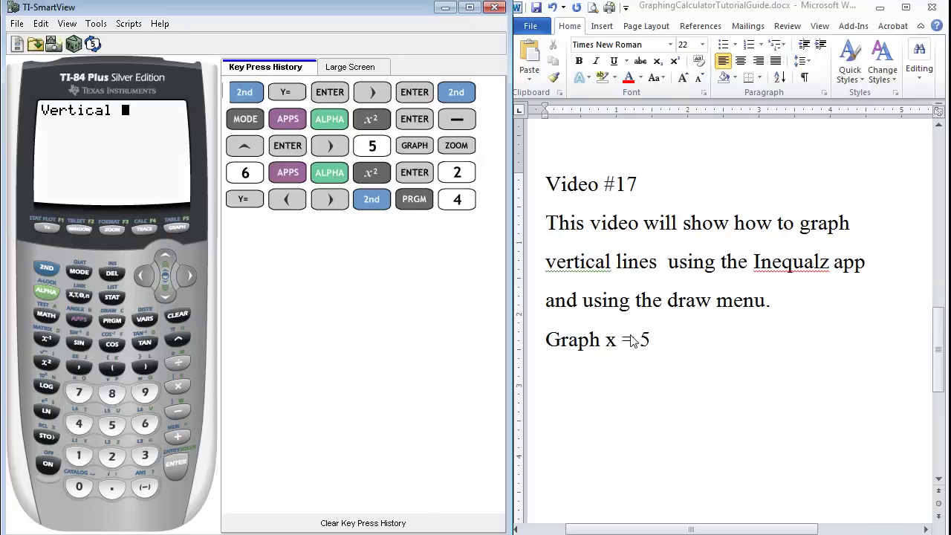
click(113, 425)
click(179, 463)
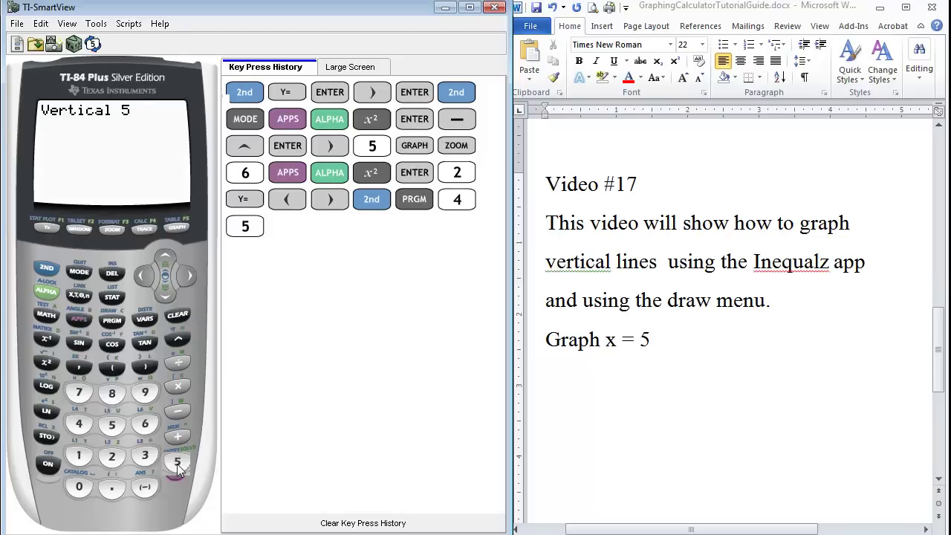